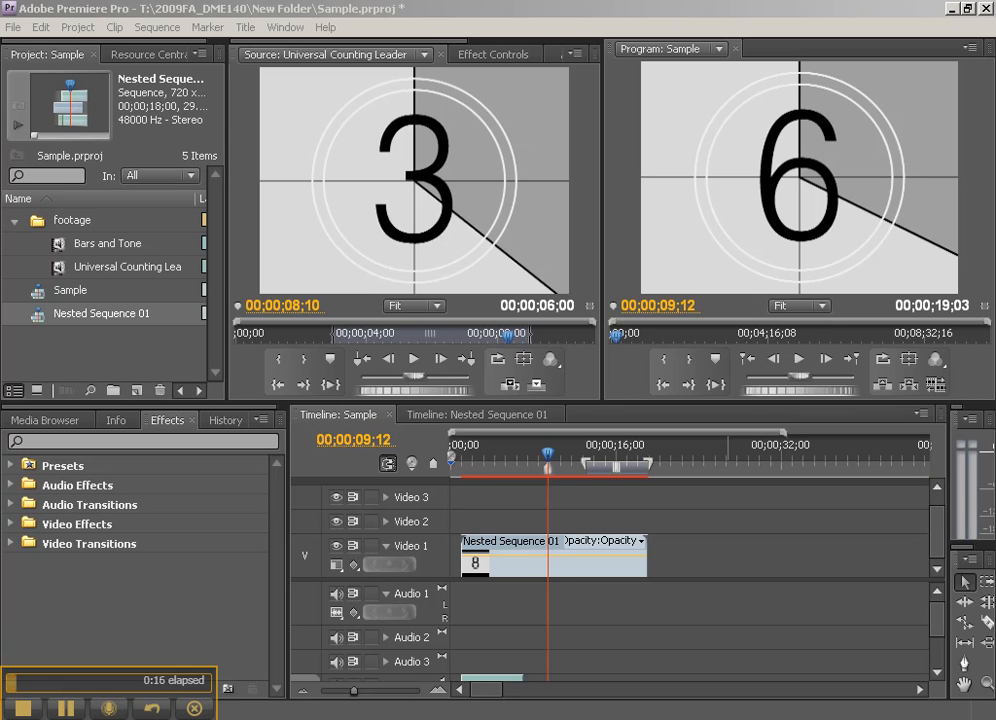
Switch to the YouTube page in Internet Explorer, maximize the window, and search for "ken burns effect".
key(alt+Tab)
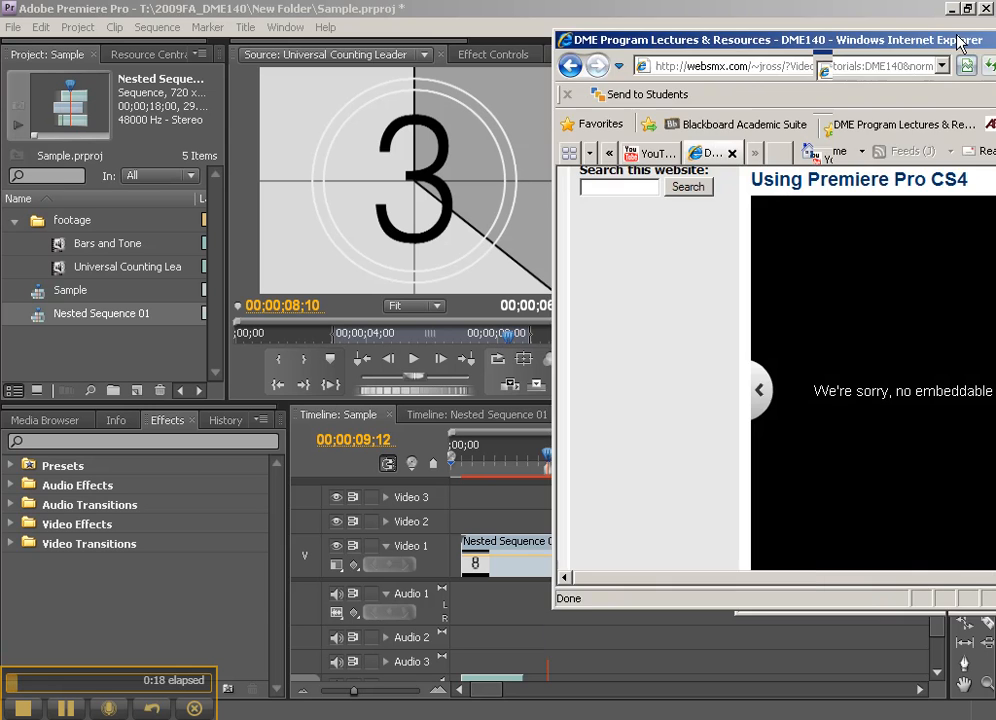
click(118, 135)
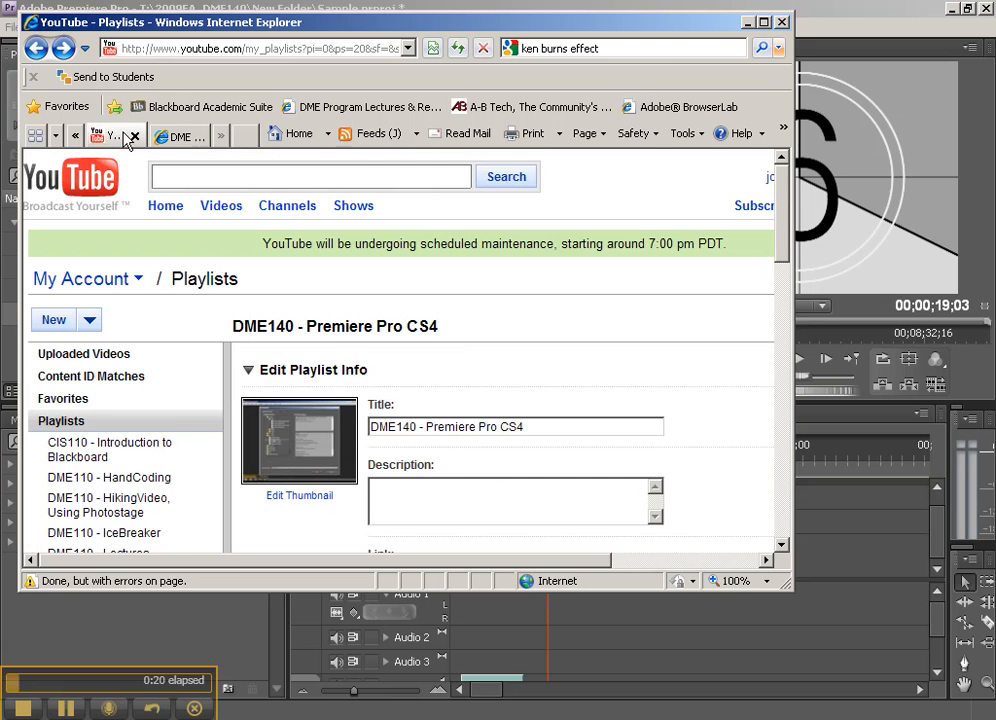
double_click(600, 22)
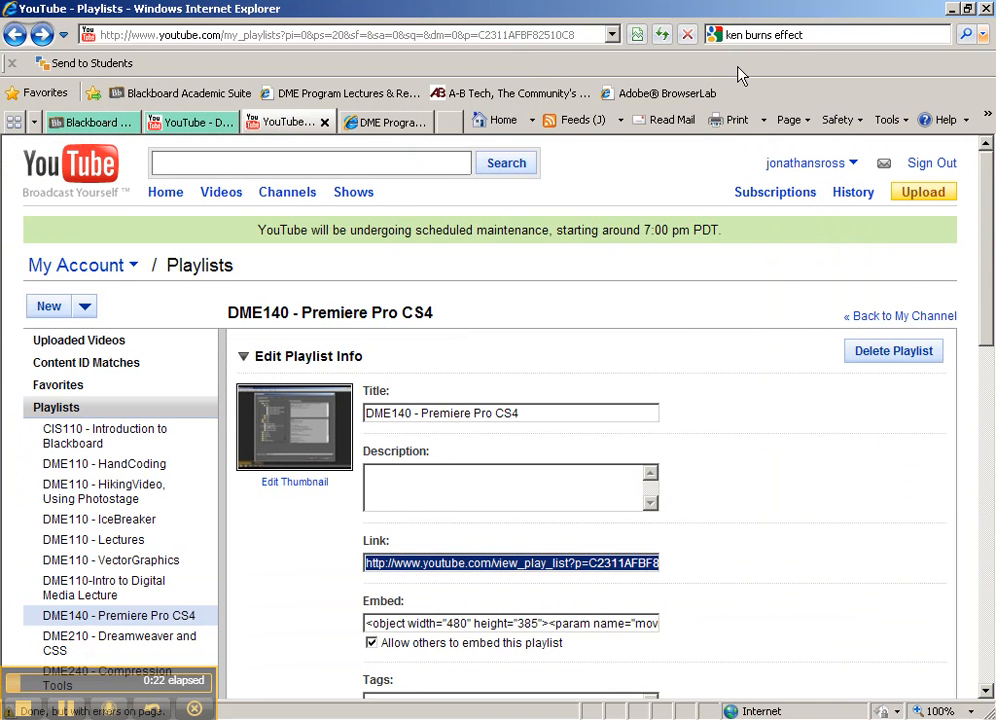
click(216, 164)
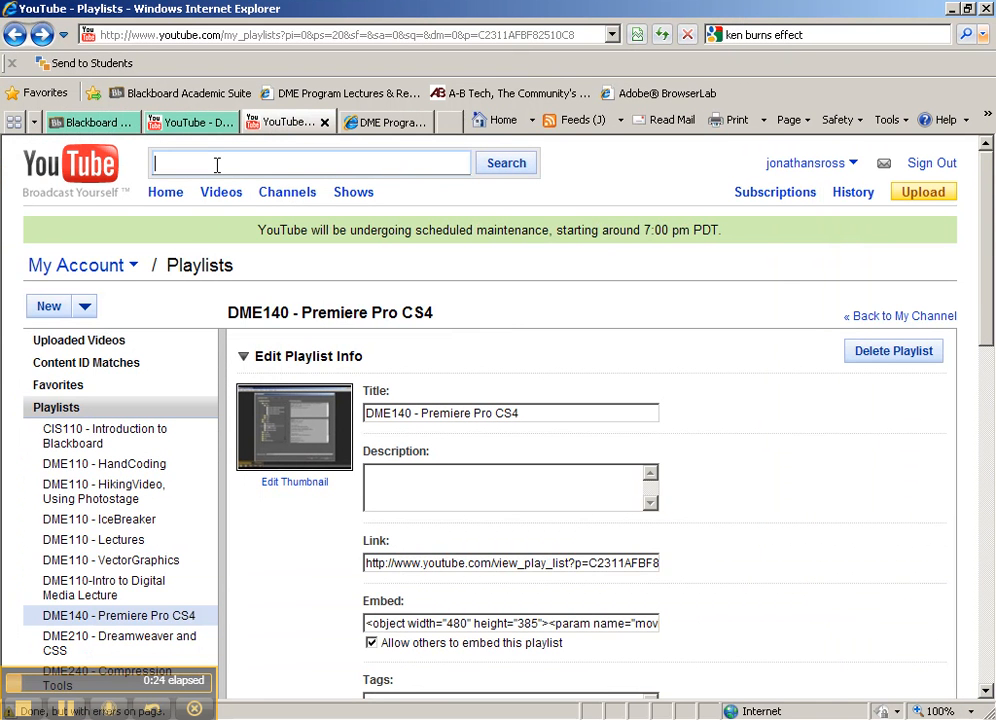
text(ken burns effect)
key(Return)
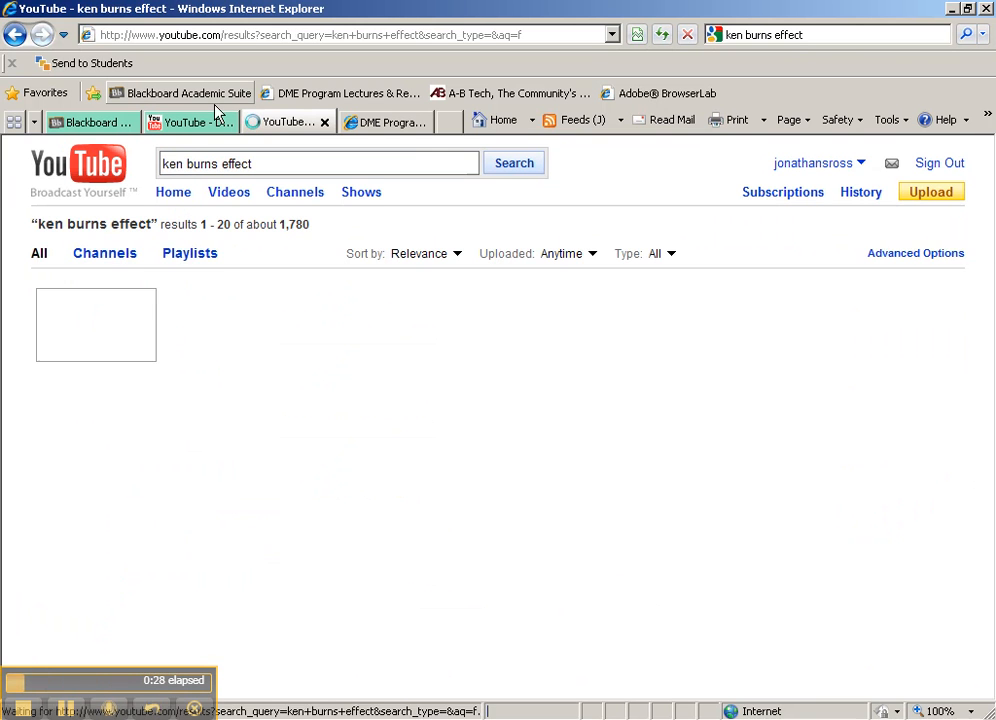
Play the "Ken Burns Effect" demonstration video and pause it at 0:49.
click(97, 437)
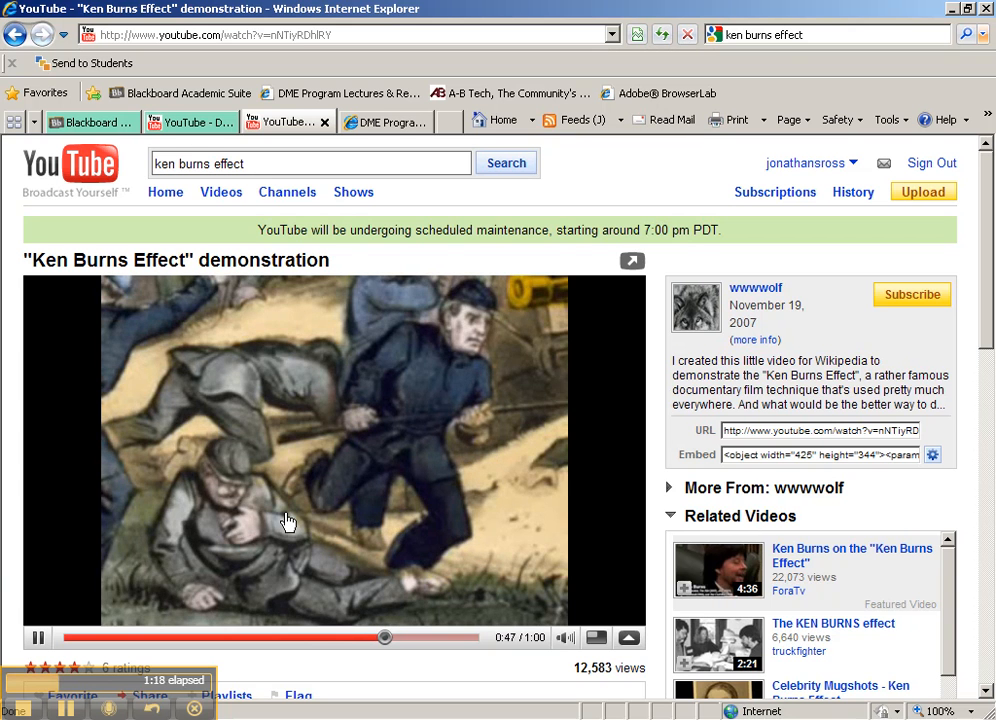
click(37, 638)
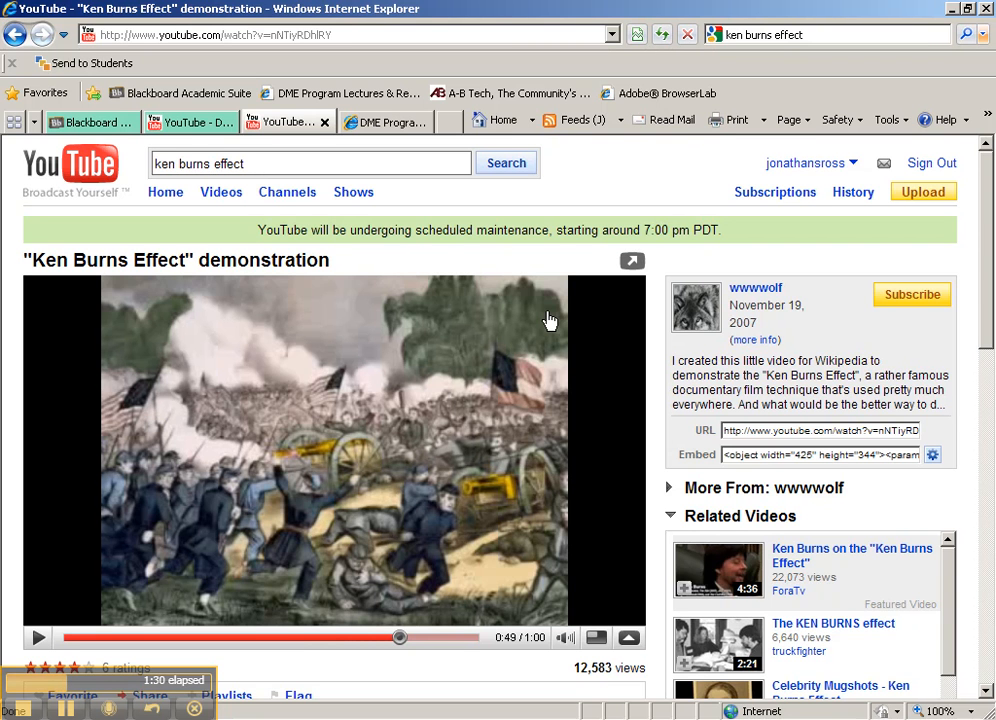
Switch to Premiere Pro and delete the Nested Sequence 01 clip and its audio from the Sample timeline.
key(alt+Tab)
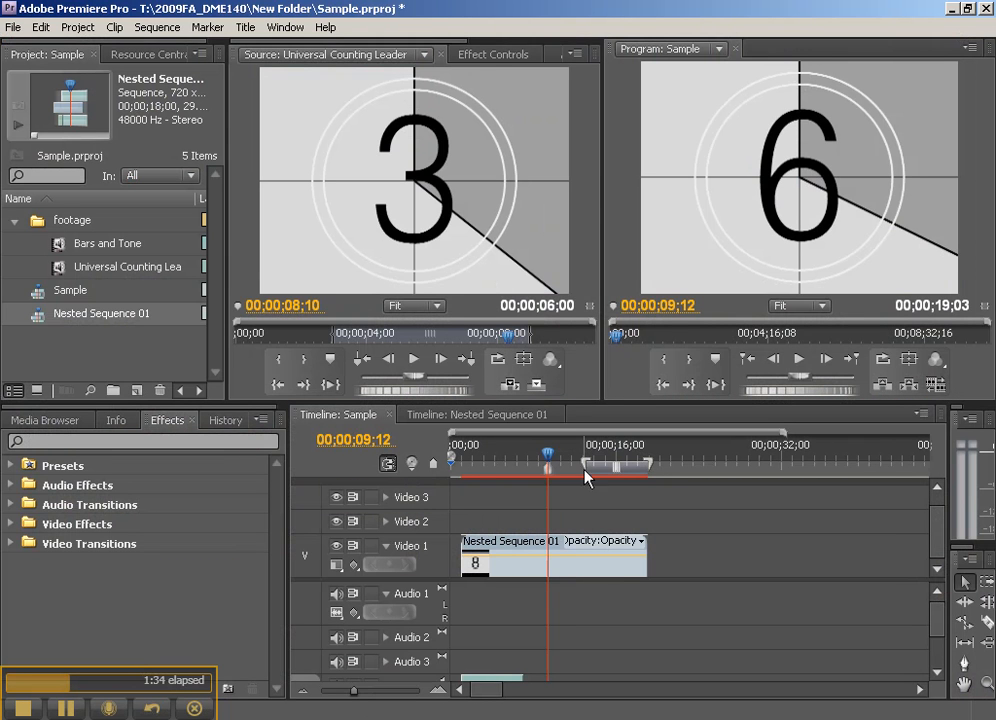
drag(588, 472, 458, 467)
drag(672, 545, 476, 590)
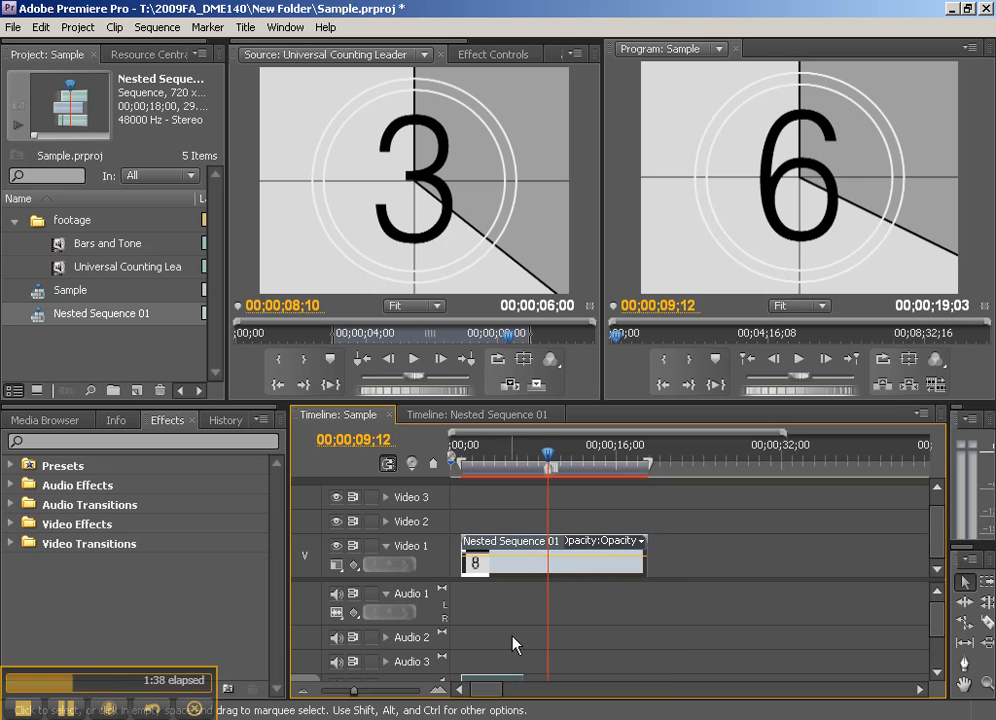
key(Delete)
drag(544, 452, 456, 452)
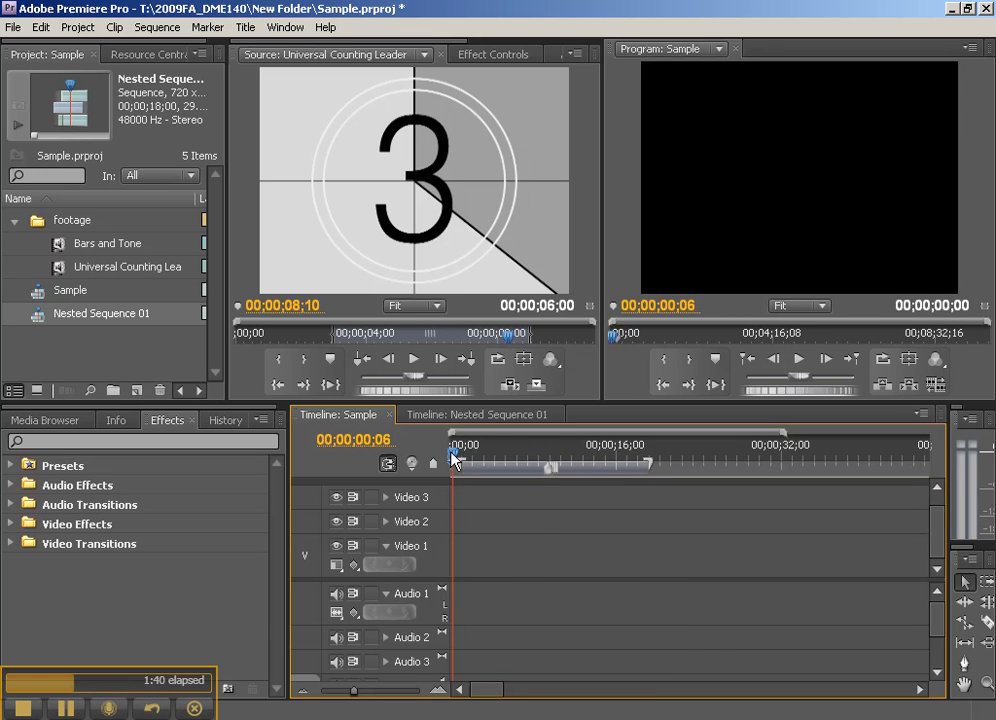
Delete the Nested Sequence 01 item from the project.
click(37, 296)
click(39, 318)
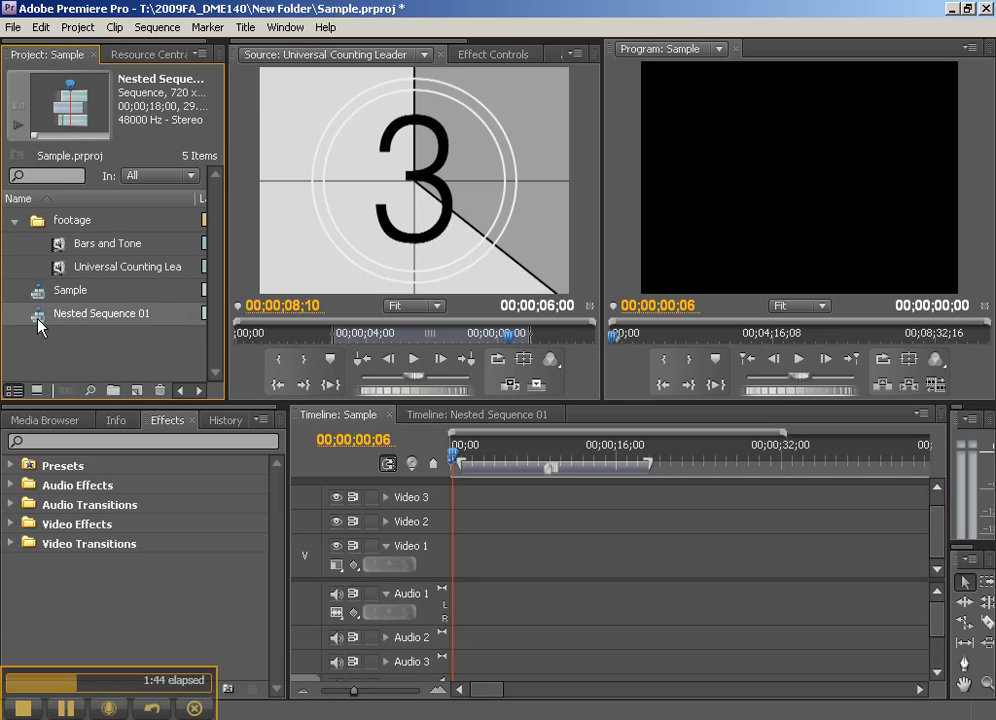
key(Delete)
Set the Sample timeline's playhead to 00;00;00;00 and extend the work area to the start of the sequence.
click(38, 295)
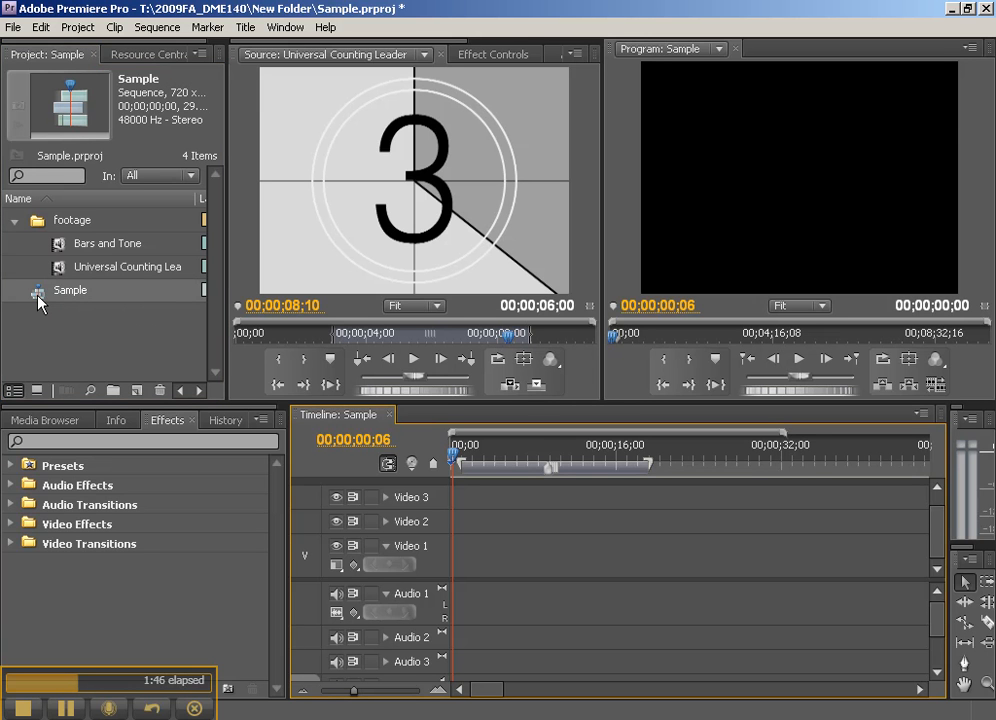
click(452, 464)
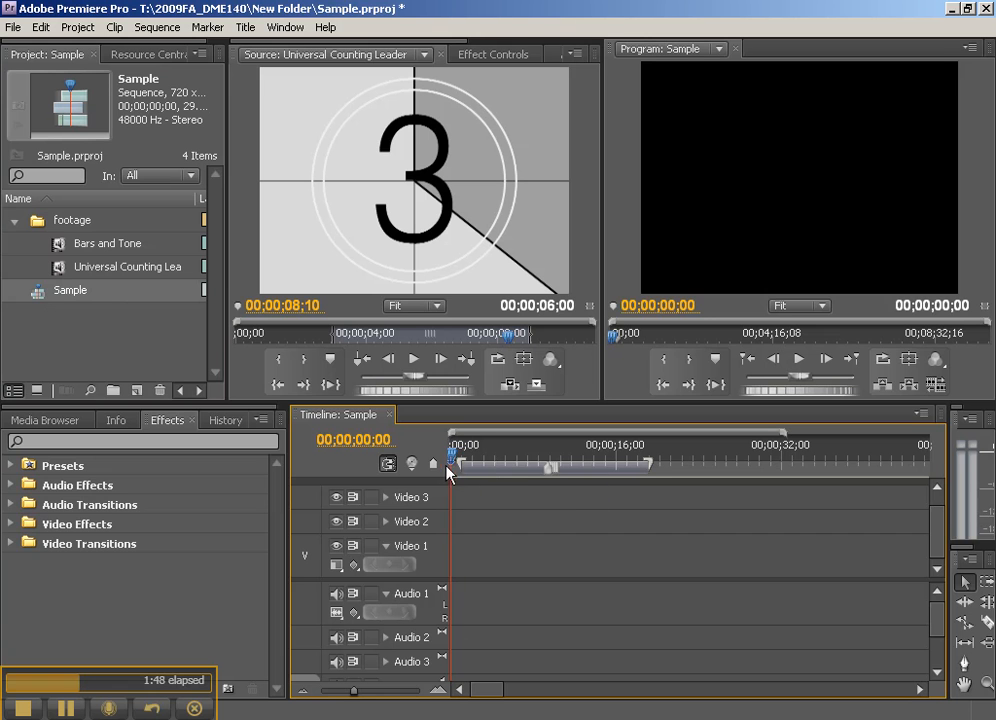
drag(461, 466, 458, 471)
click(88, 246)
click(62, 270)
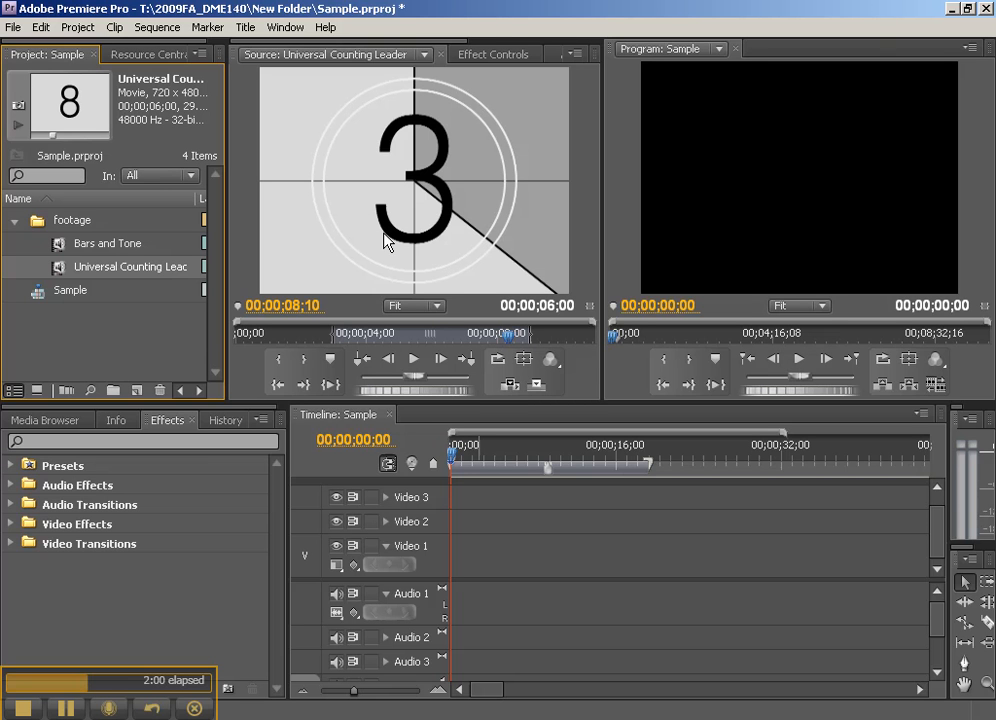
Start a media import at the project's root level and browse from My Documents to !Stockart, Illustrator Stock Photos.
click(120, 340)
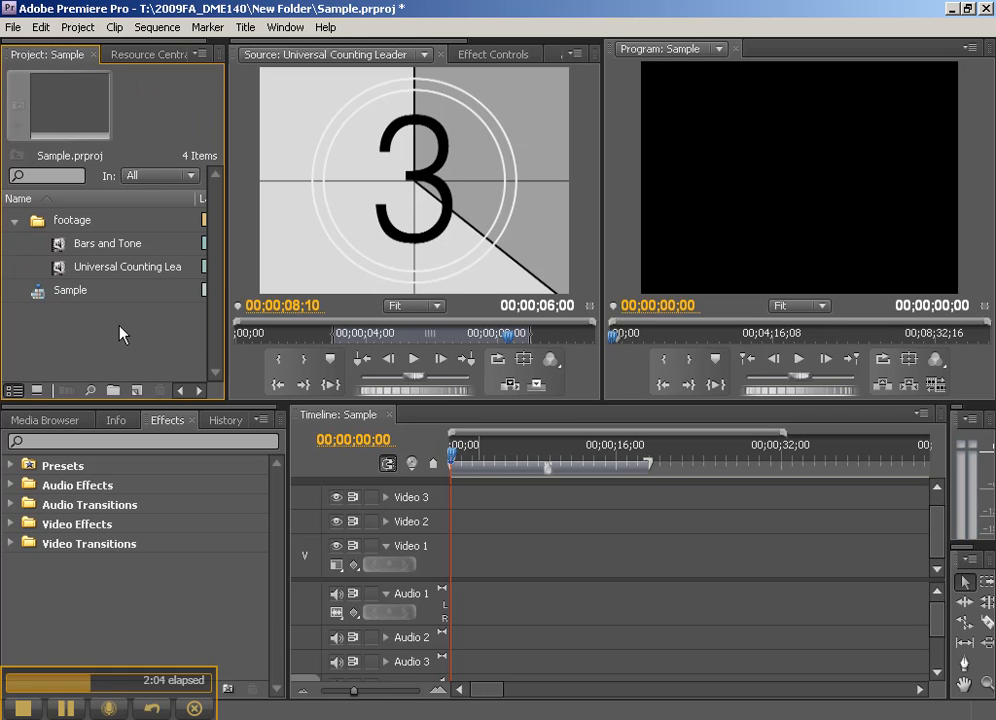
right_click(86, 335)
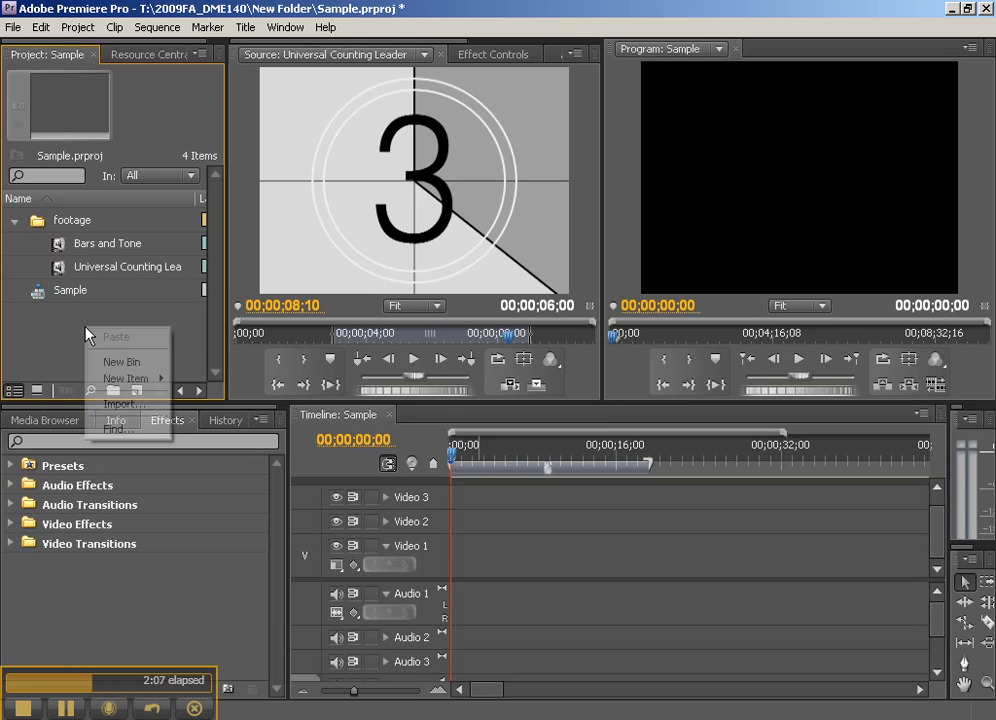
click(123, 404)
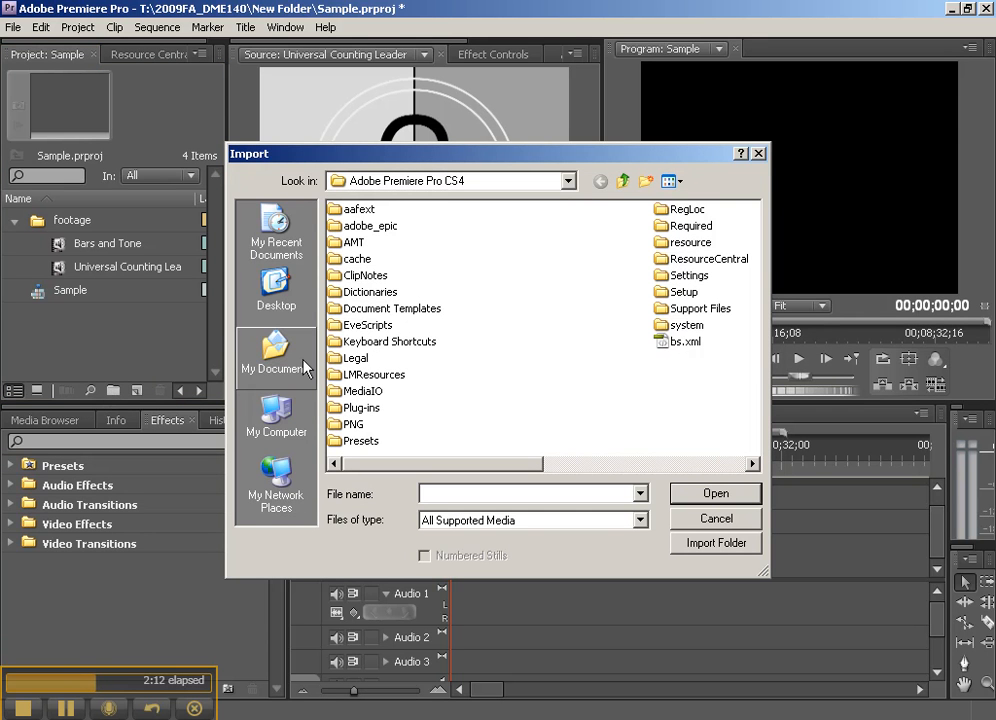
click(276, 355)
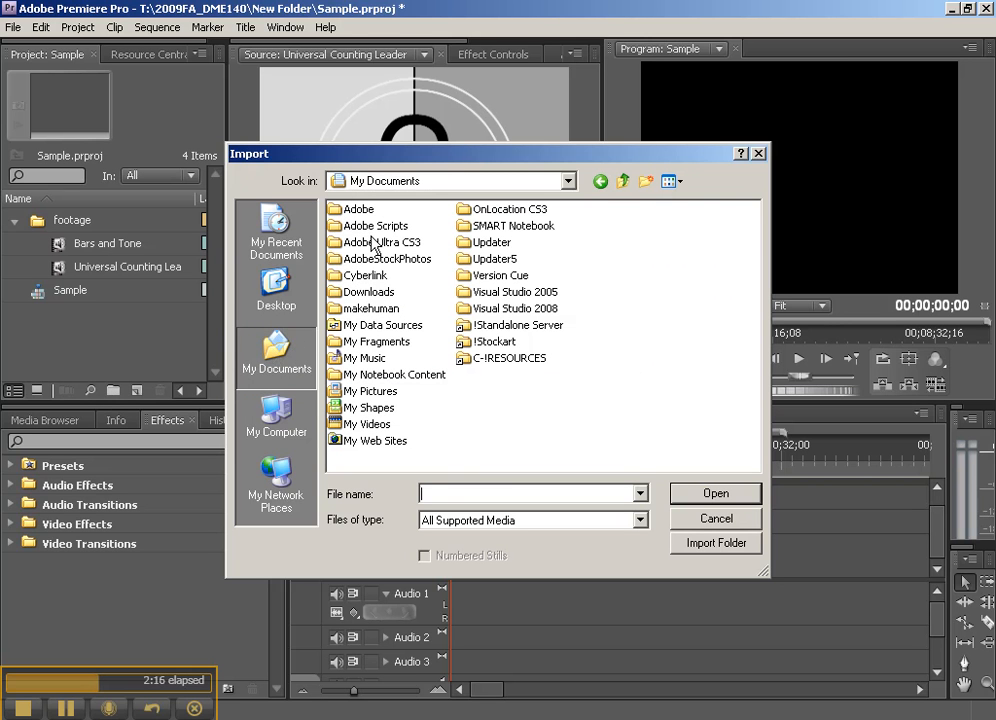
click(490, 343)
double_click(474, 344)
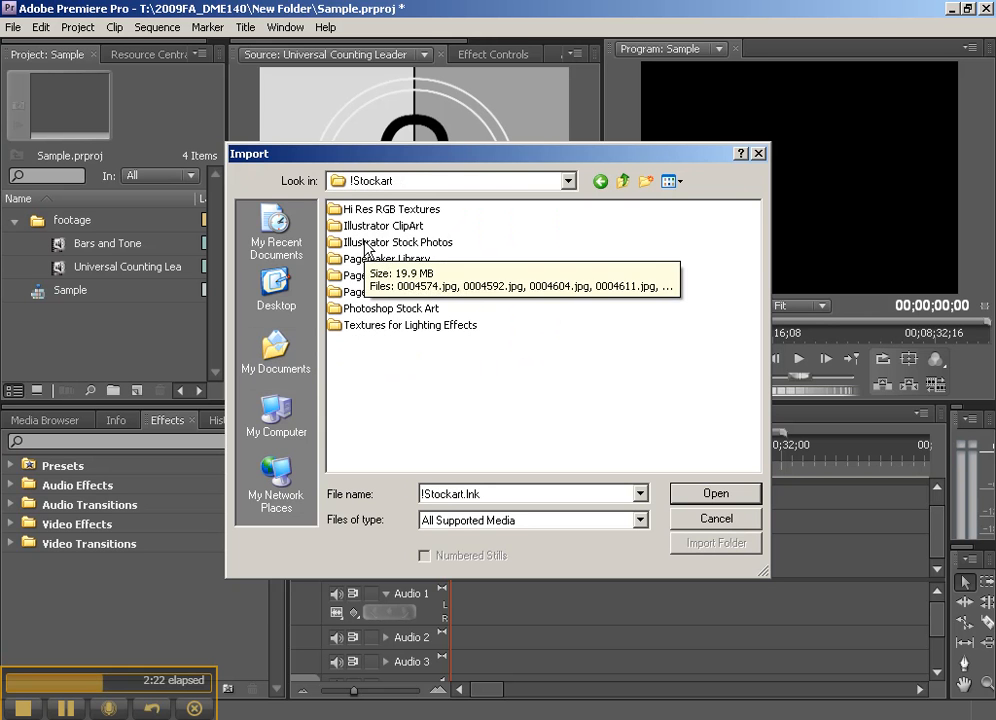
double_click(365, 245)
Show the stock photos as thumbnails and import the wall clock image 0004613.jpg.
click(375, 210)
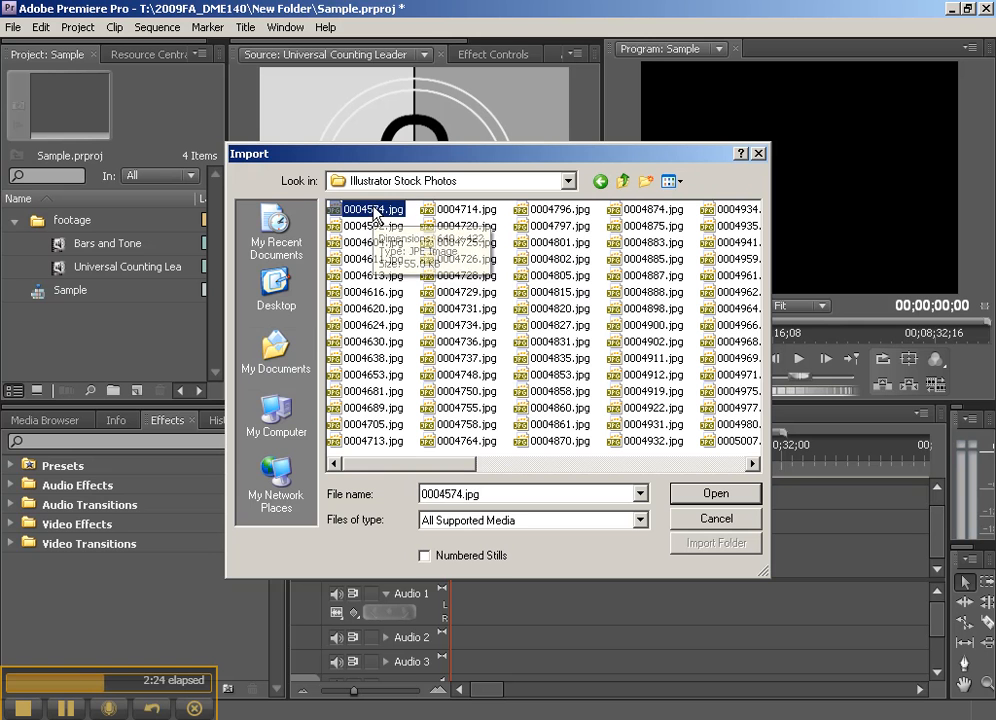
click(671, 181)
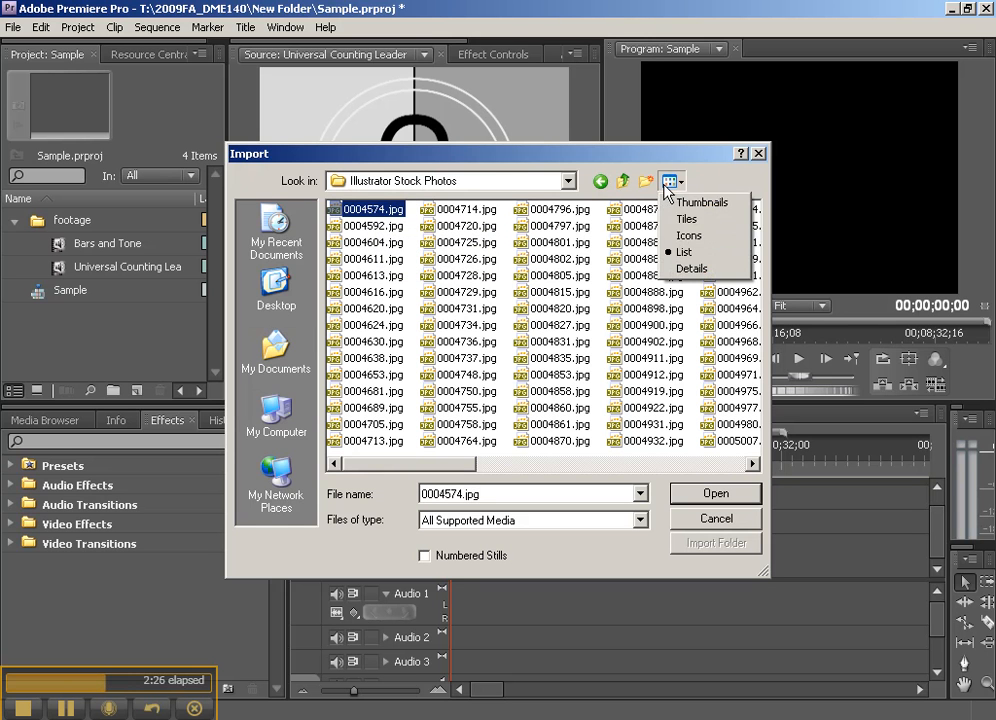
click(704, 203)
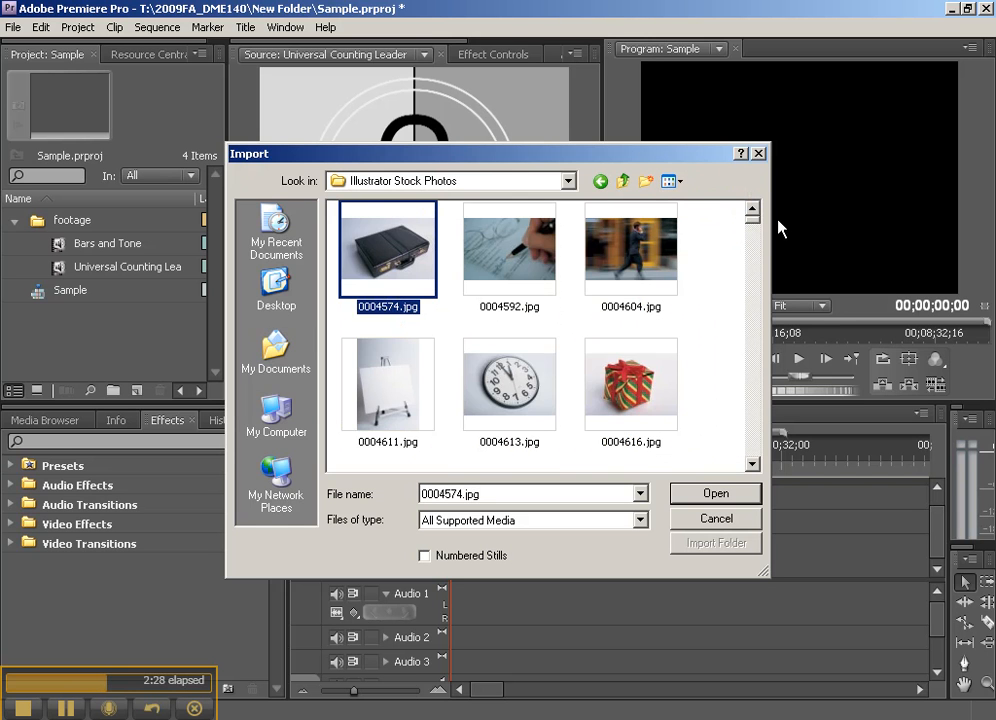
click(480, 272)
click(636, 306)
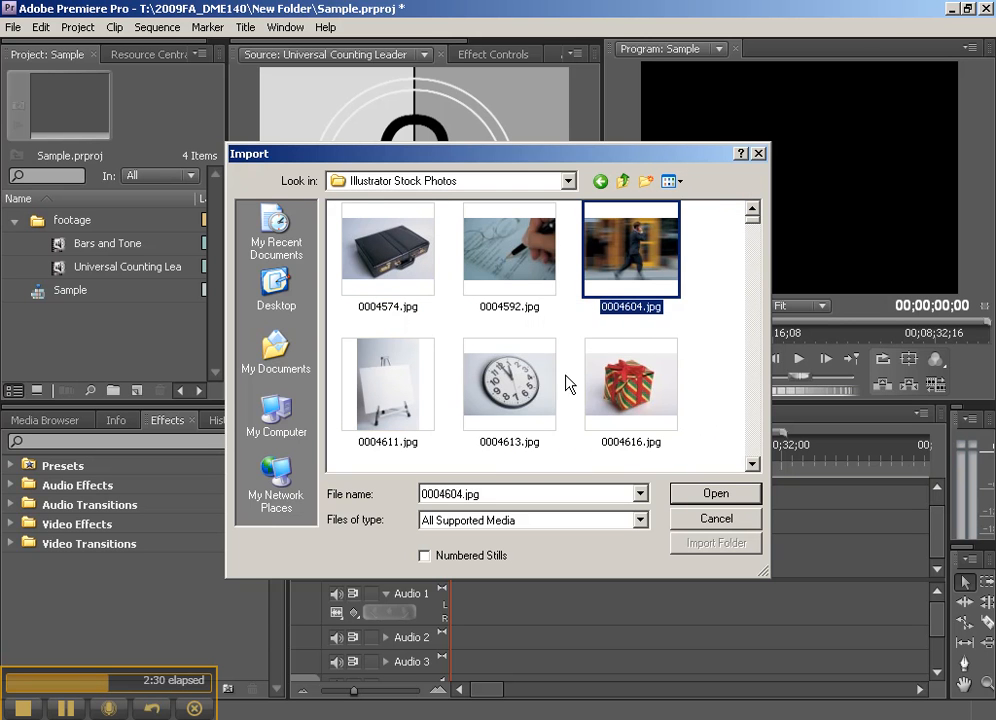
click(519, 405)
scroll(562, 404, down, 3)
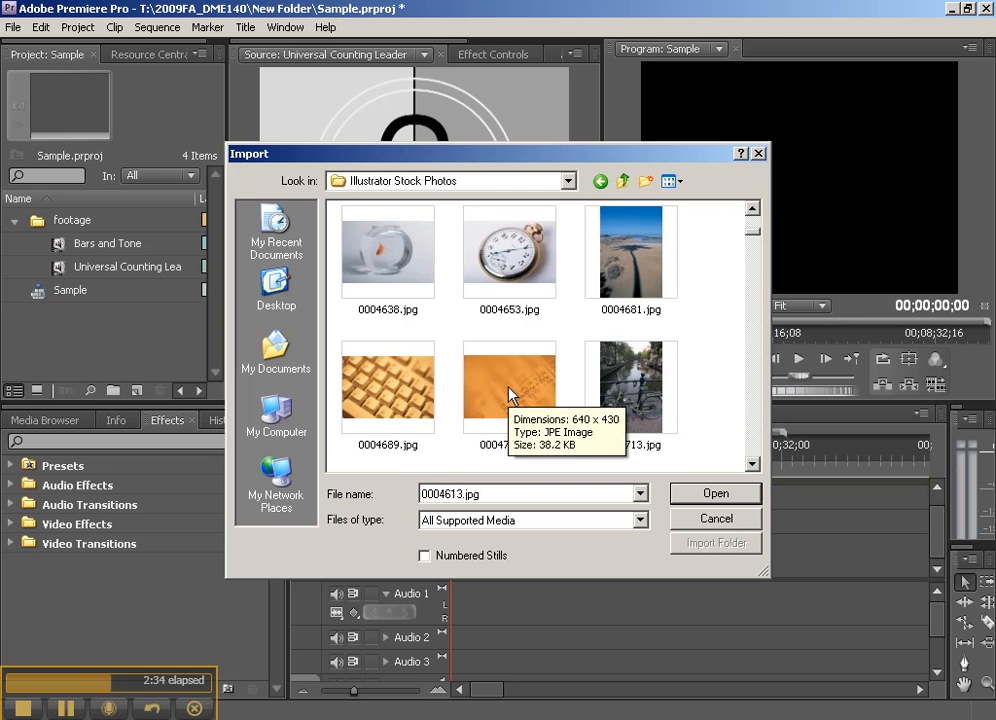
scroll(510, 395, up, 3)
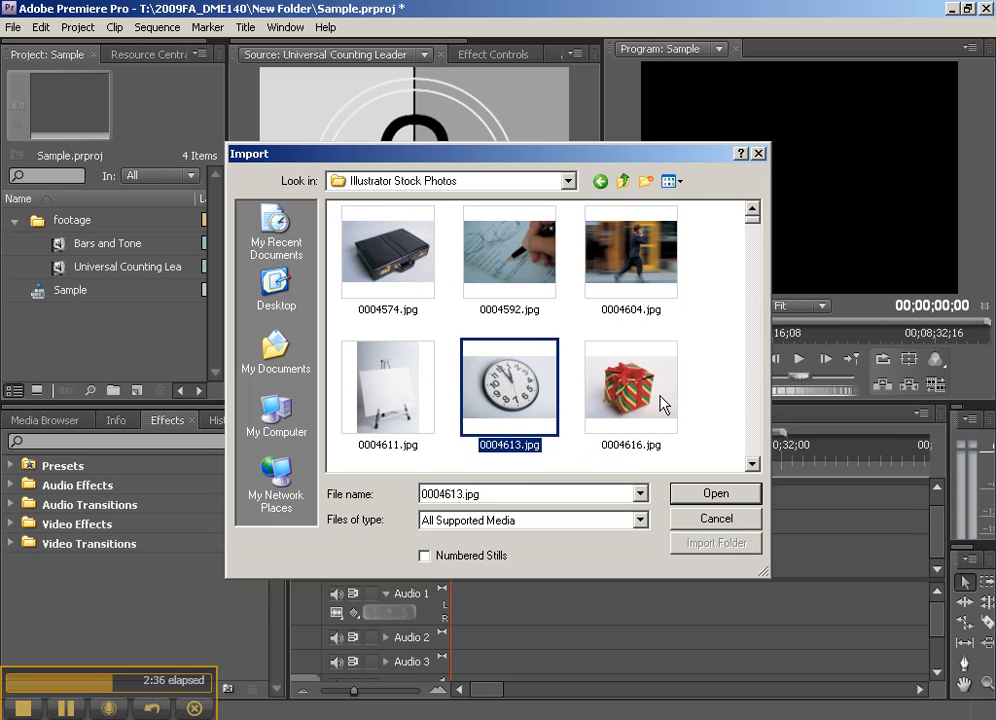
double_click(527, 396)
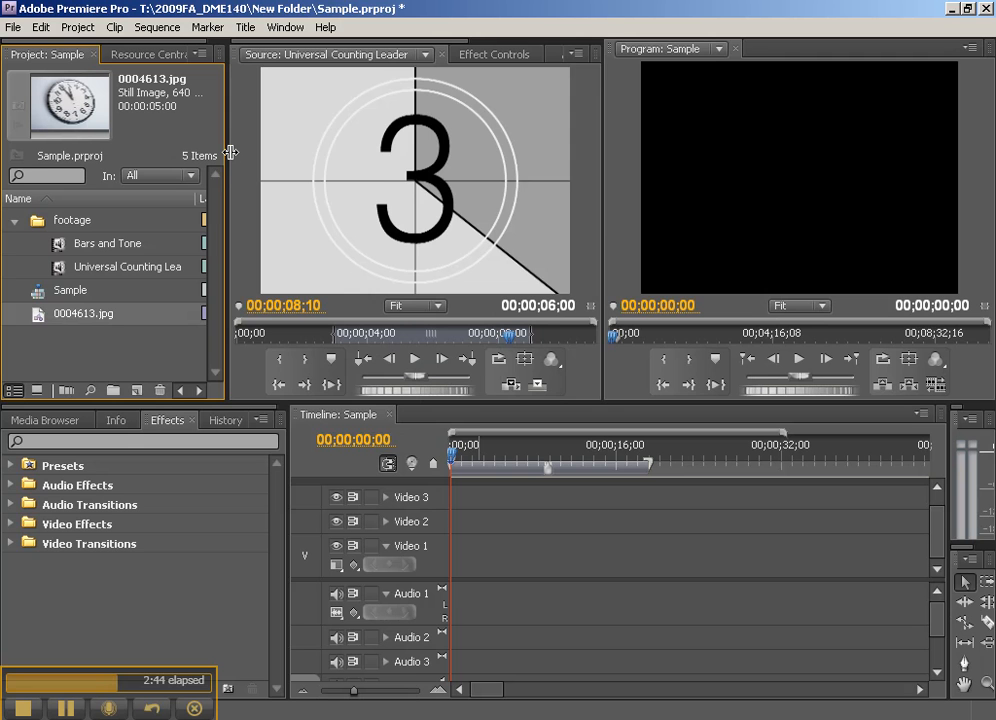
Open 0004613.jpg in the Source monitor and adjust the width of the Project panel beside it.
drag(231, 150, 375, 150)
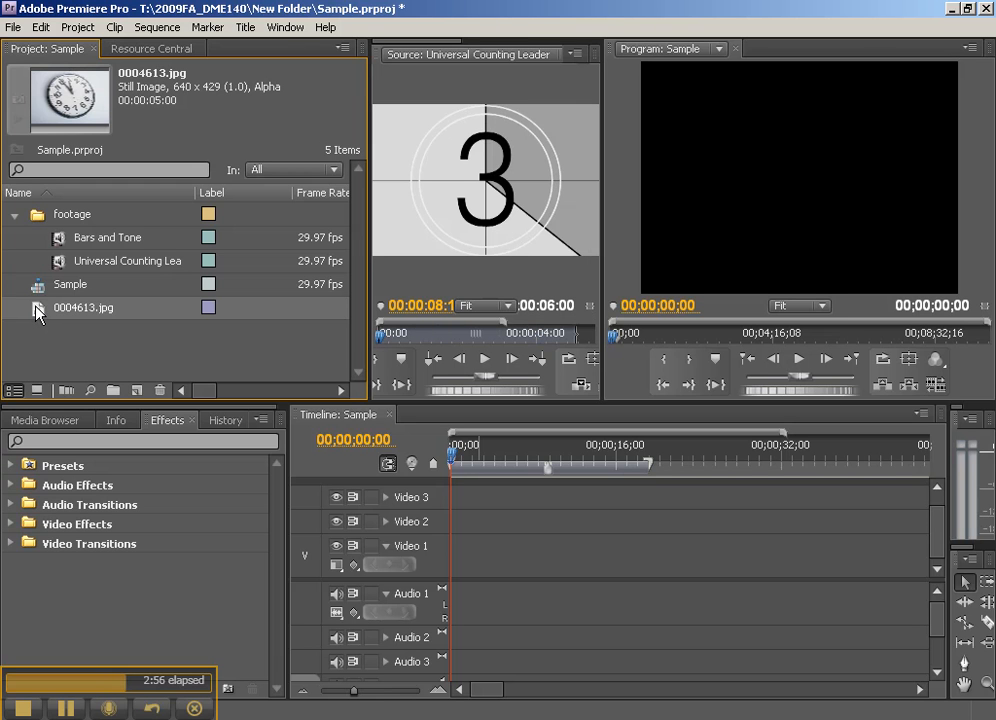
double_click(36, 310)
click(445, 222)
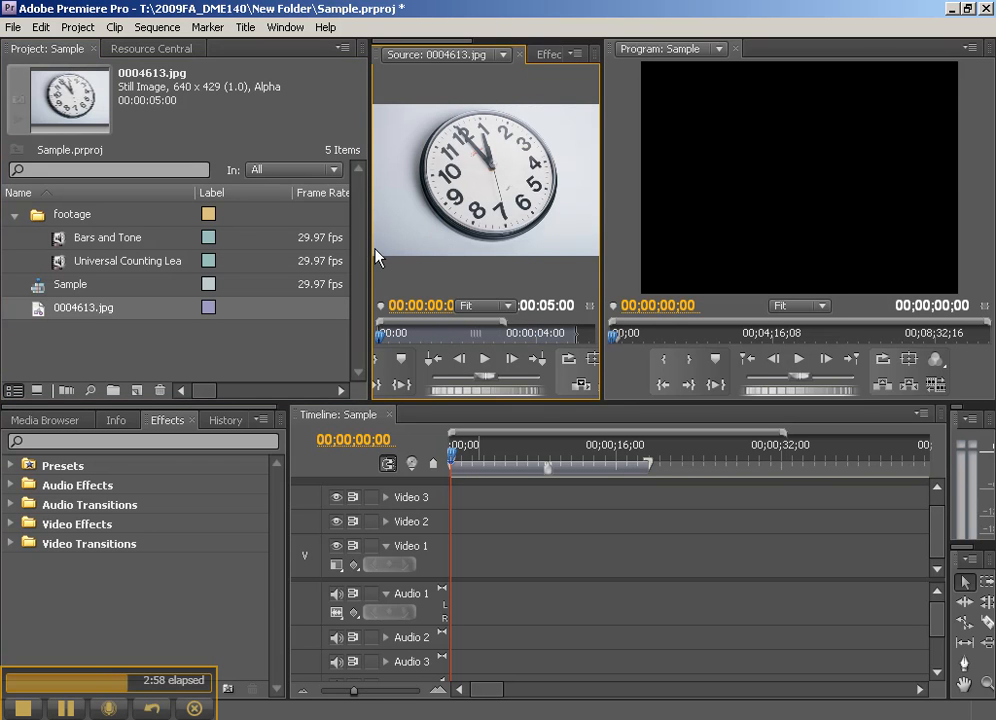
drag(361, 250, 267, 251)
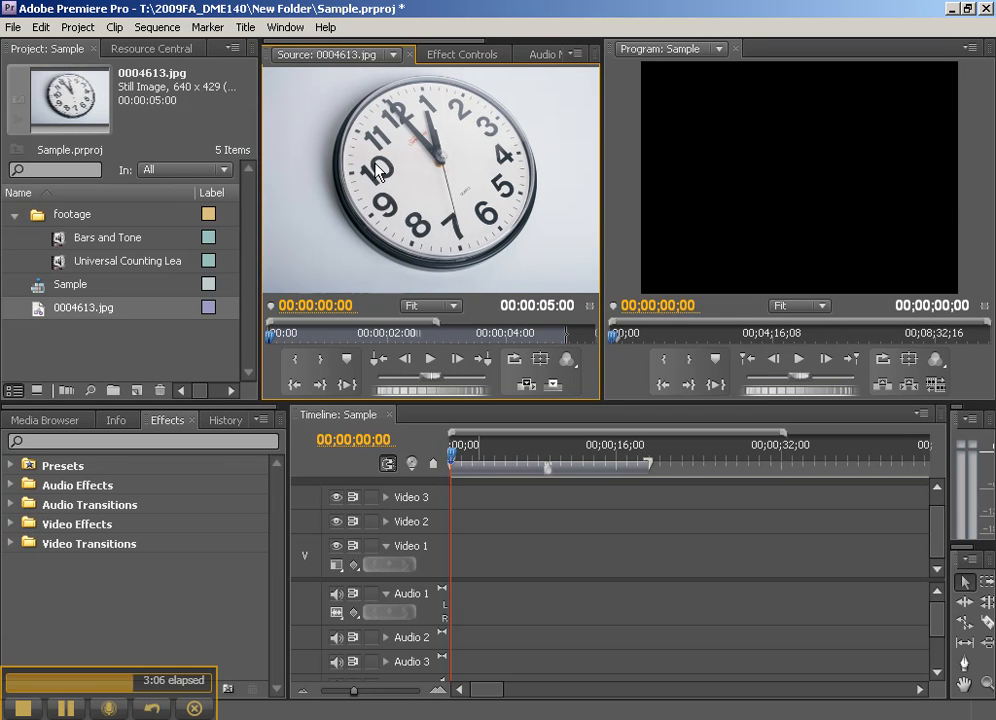
Place 0004613.jpg at the start of the Video 1 track and select the image in the Program monitor.
drag(378, 175, 463, 562)
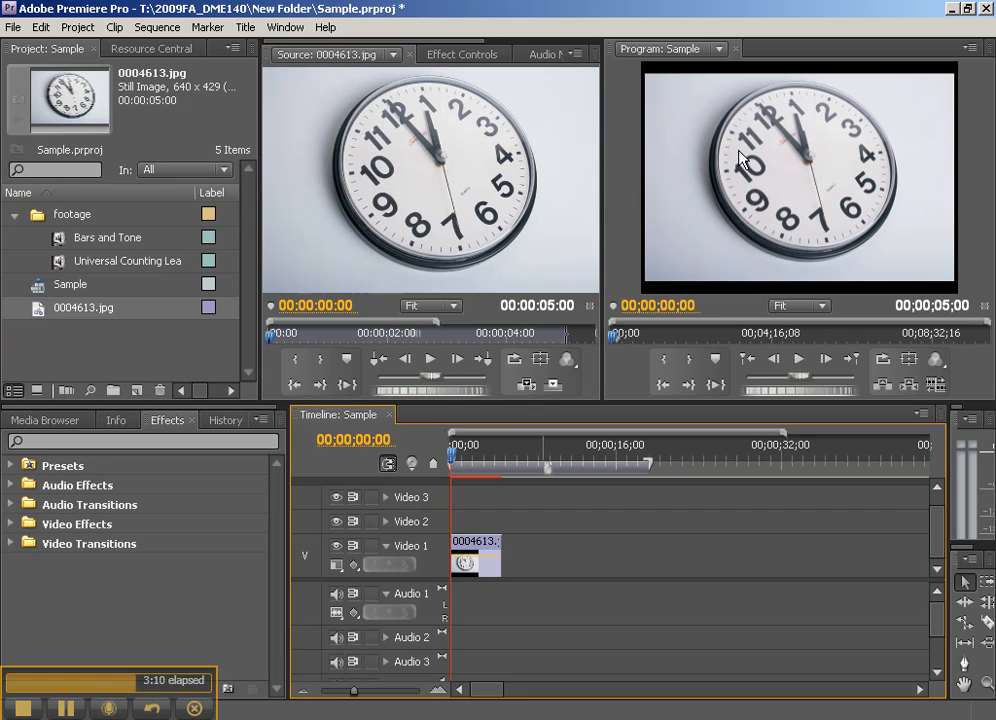
click(740, 158)
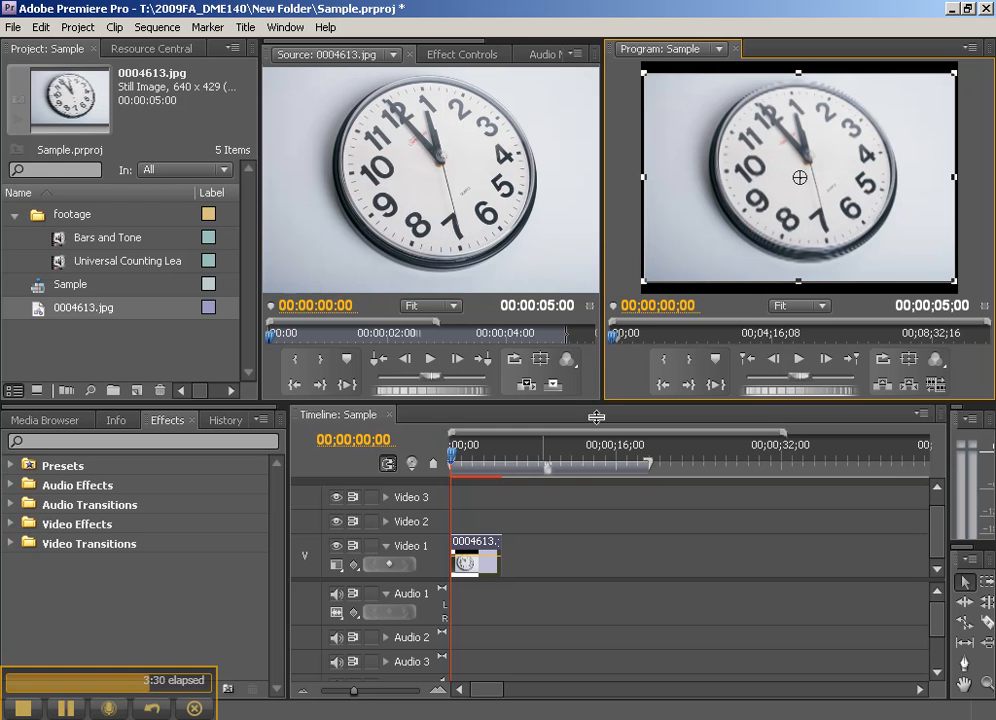
Enlarge the Program monitor by shrinking the timeline's height and narrowing the Source monitor and Project panel.
drag(596, 417, 596, 474)
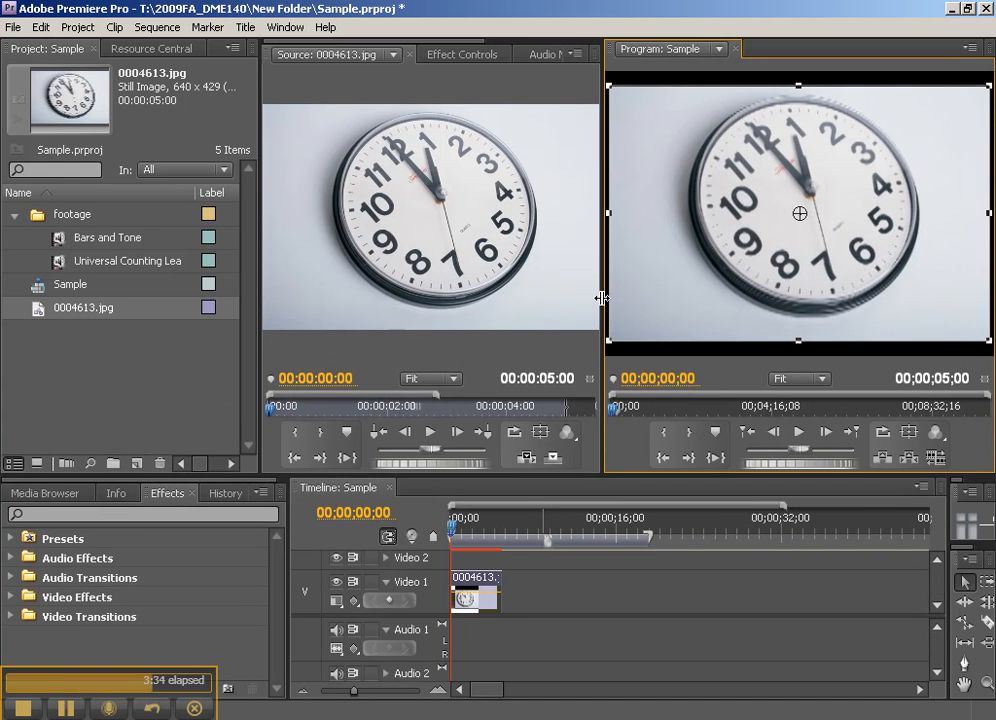
drag(604, 297, 384, 298)
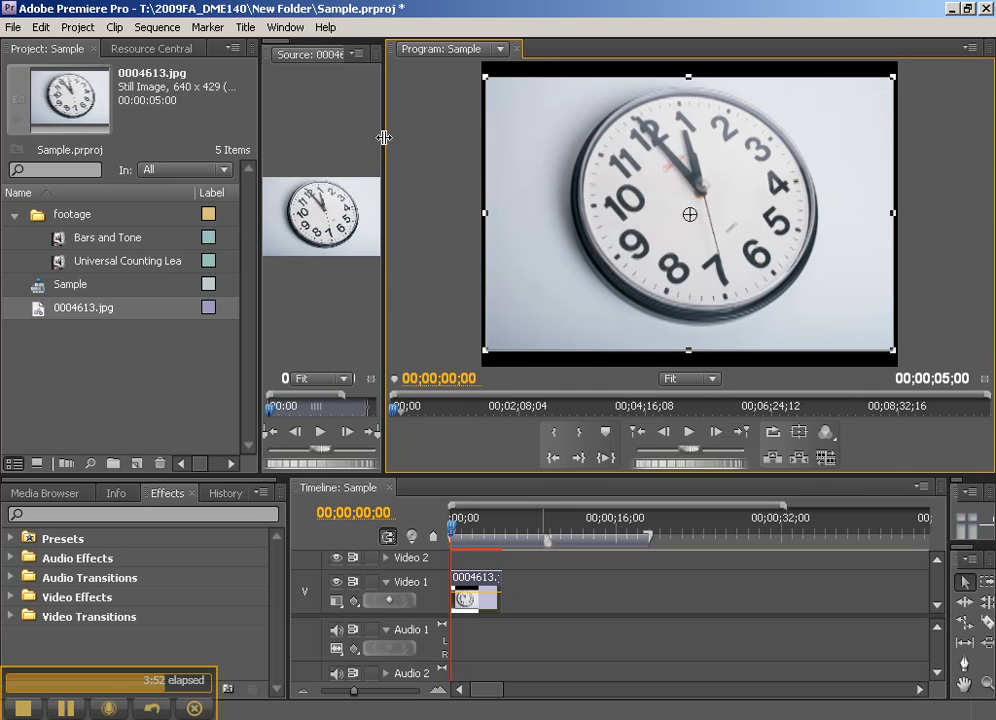
drag(254, 105, 152, 106)
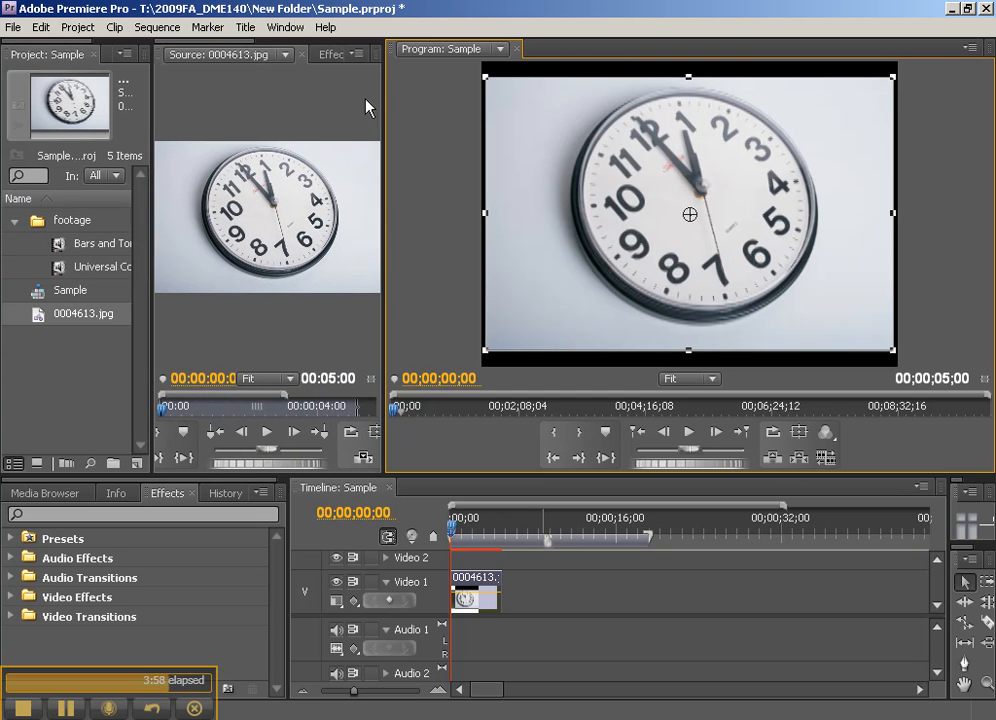
drag(383, 76, 336, 57)
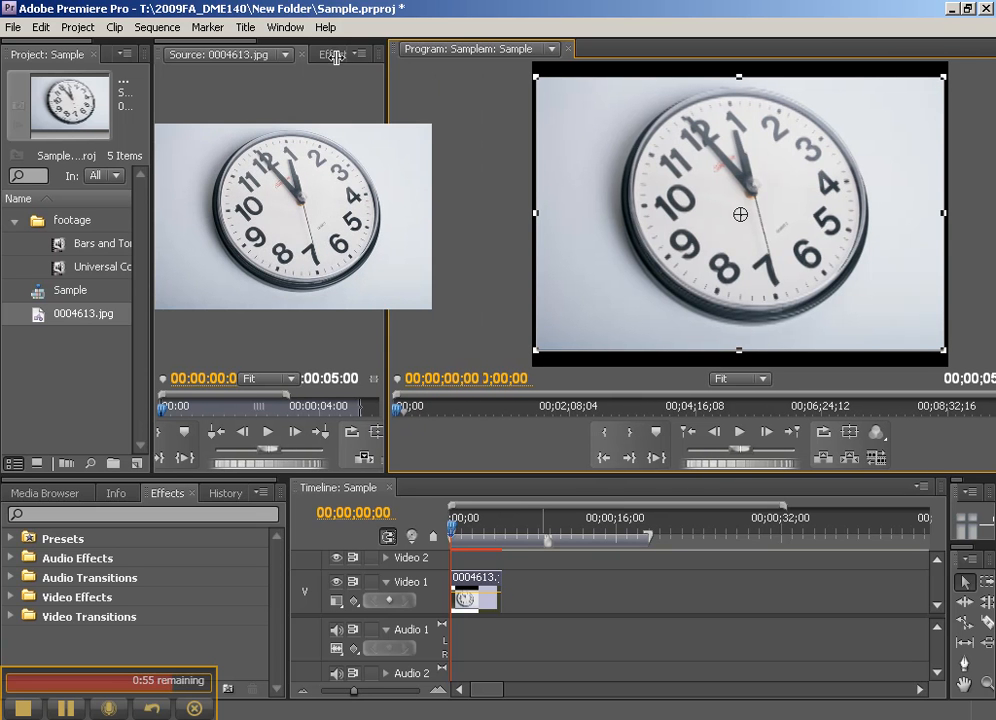
In the clock image's Motion effect, shift the horizontal position to about 364.7 and enlarge the scale to about 117.
click(336, 57)
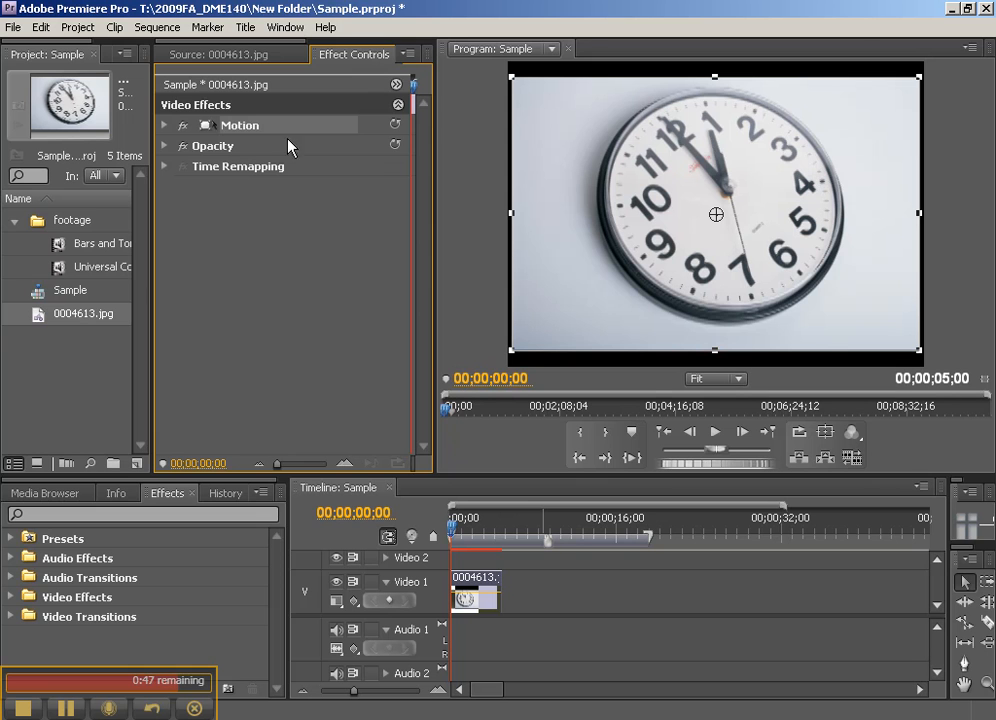
click(165, 126)
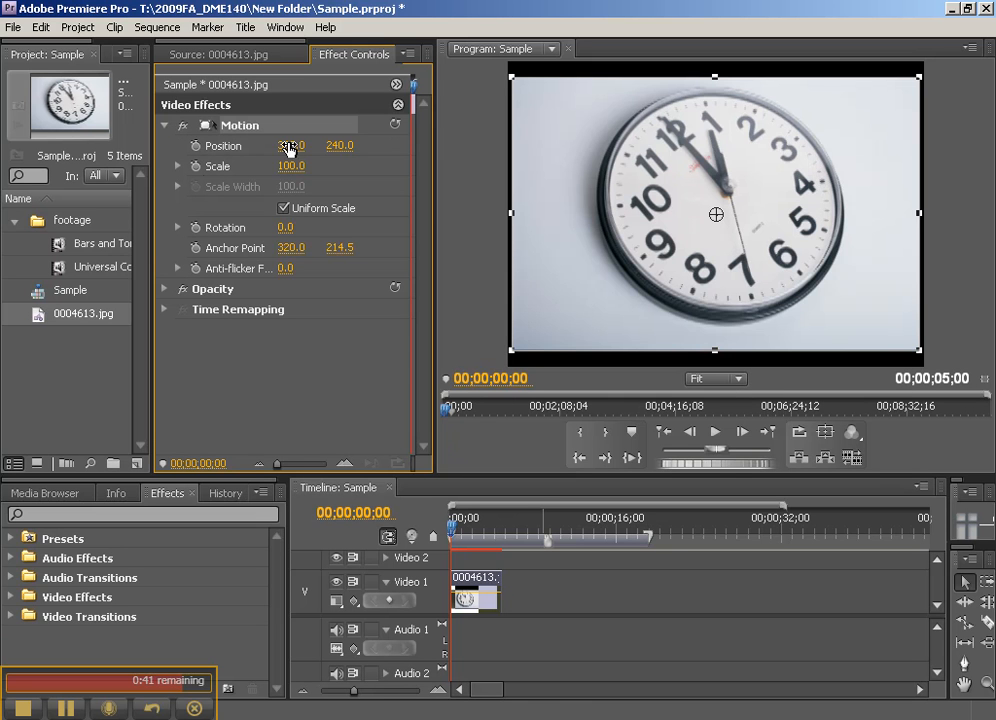
drag(291, 145, 299, 145)
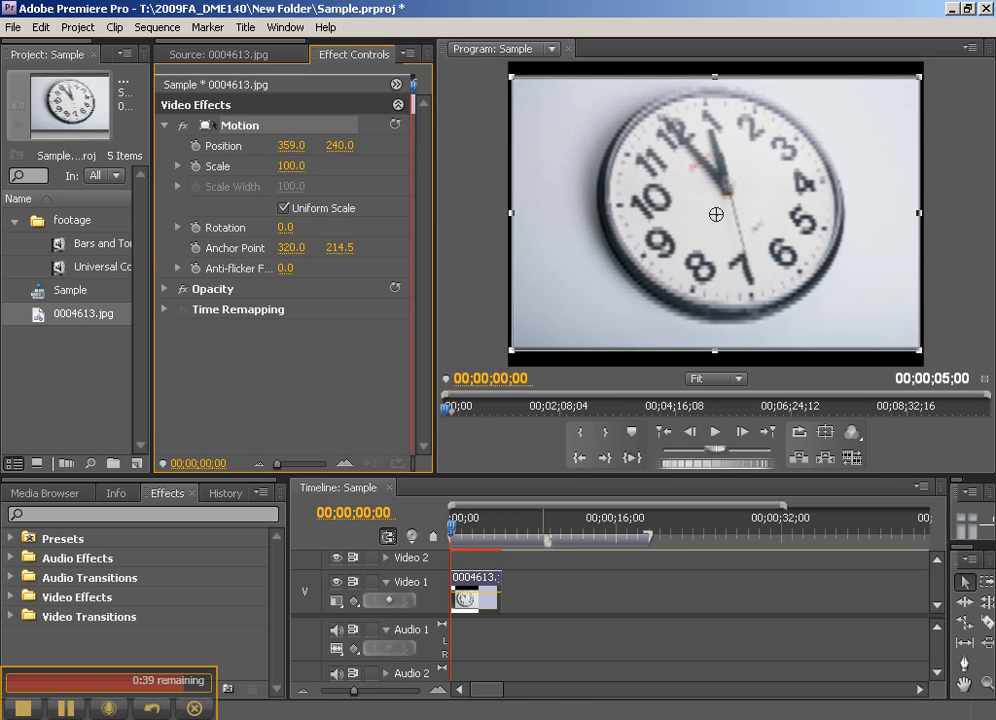
drag(697, 160, 730, 172)
drag(282, 166, 308, 168)
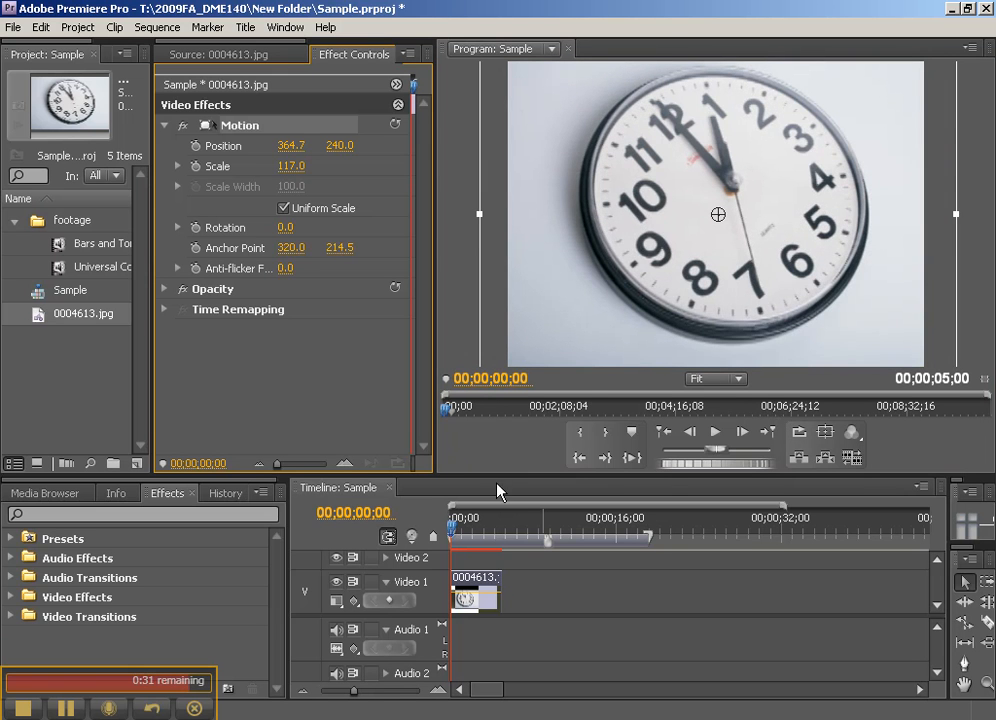
Set the Program monitor's magnification to 75% and bring up the zoom level choices again.
click(721, 380)
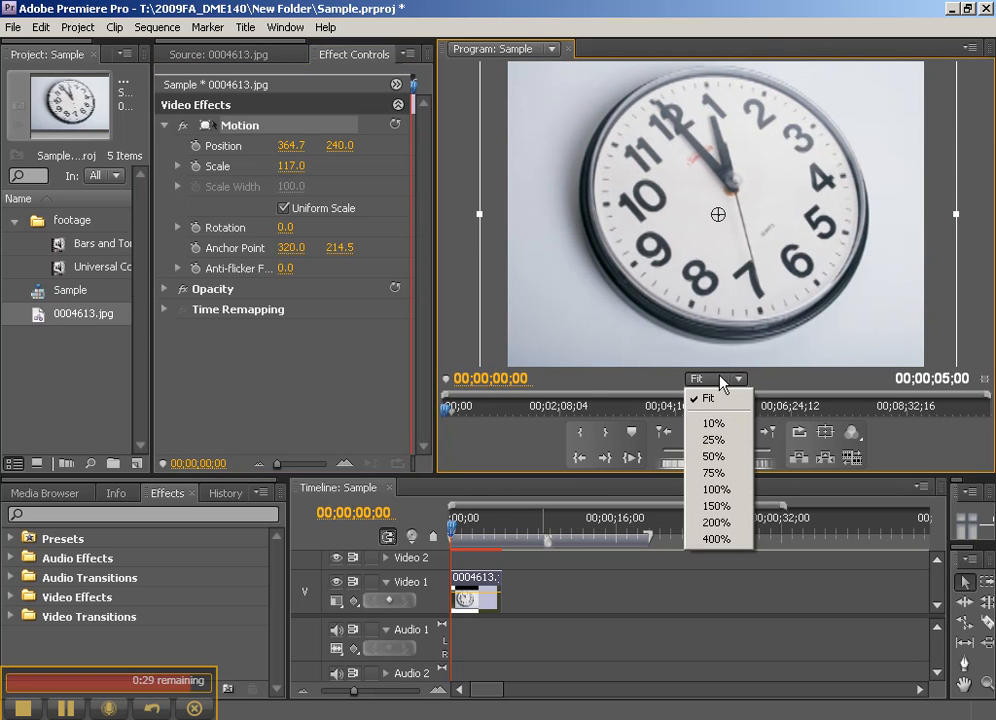
click(717, 474)
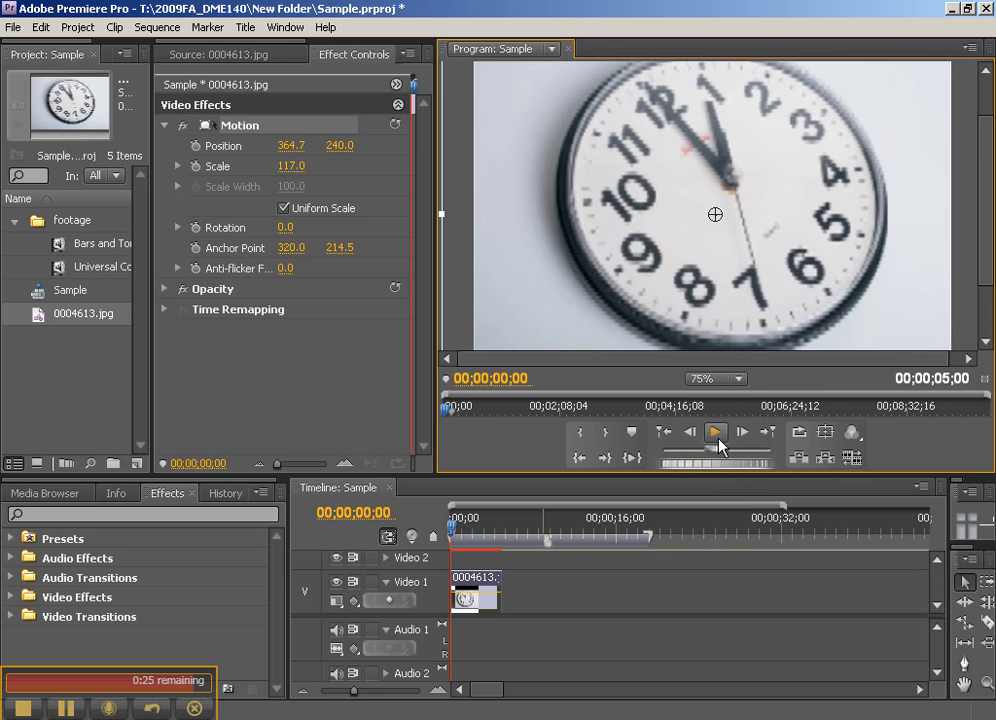
click(712, 380)
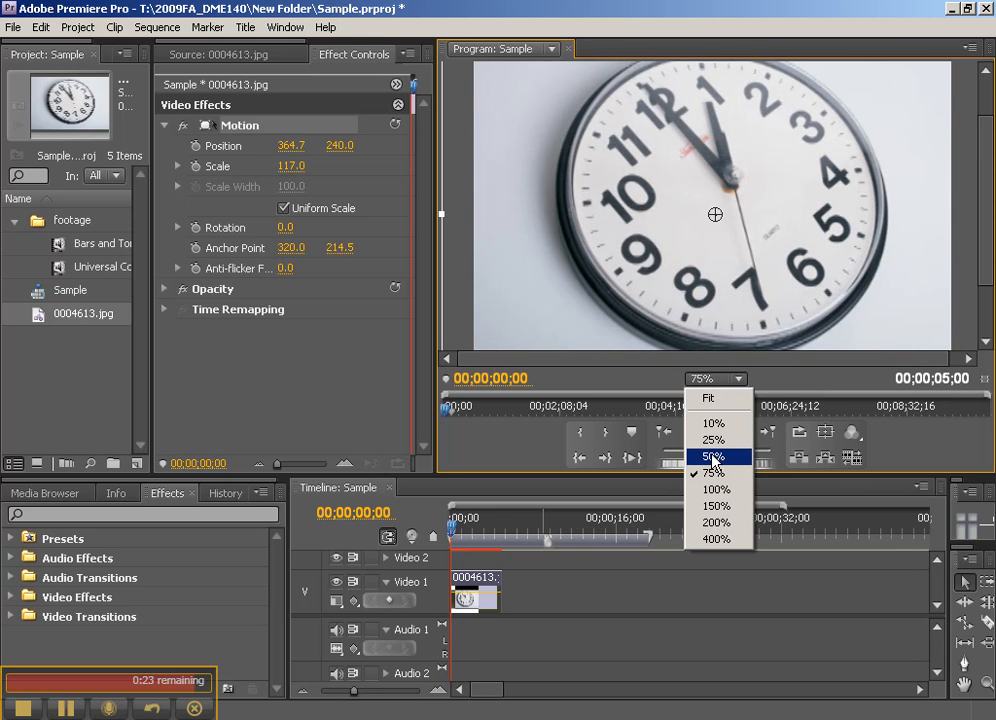